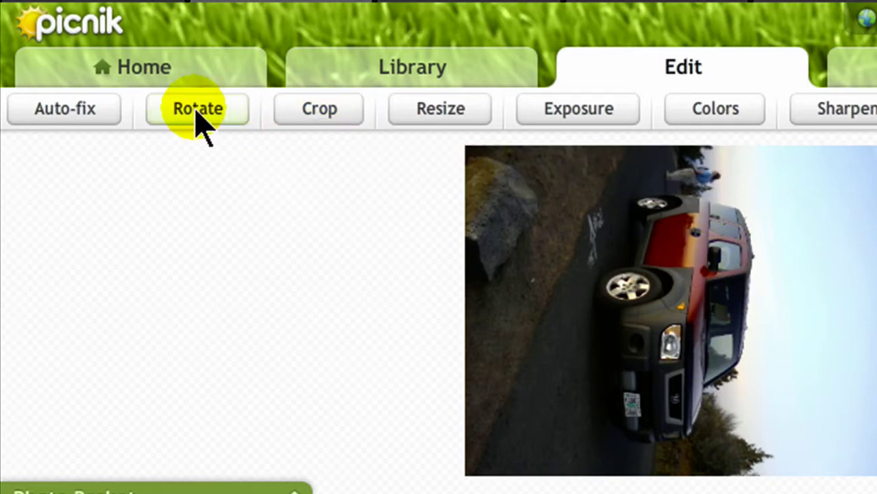
# Step: Rotate the sideways car photo 90° left so it stands upright at 480x640
pyautogui.click(220, 108)
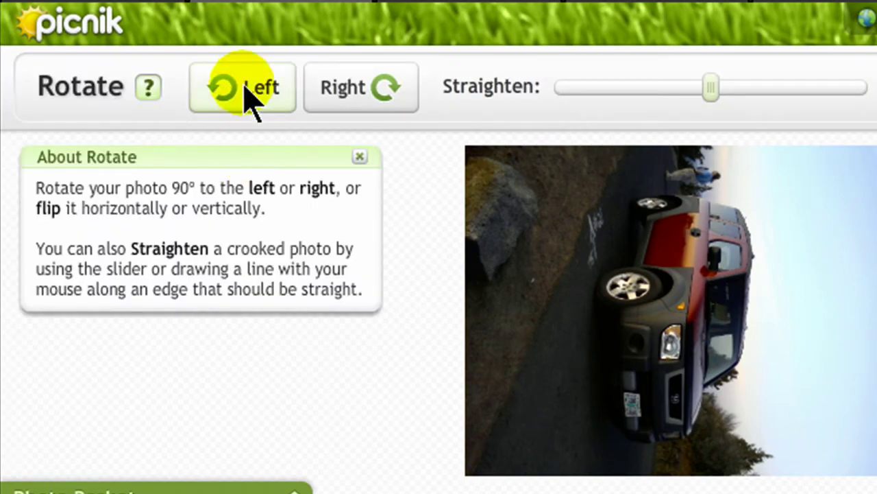
pyautogui.click(245, 85)
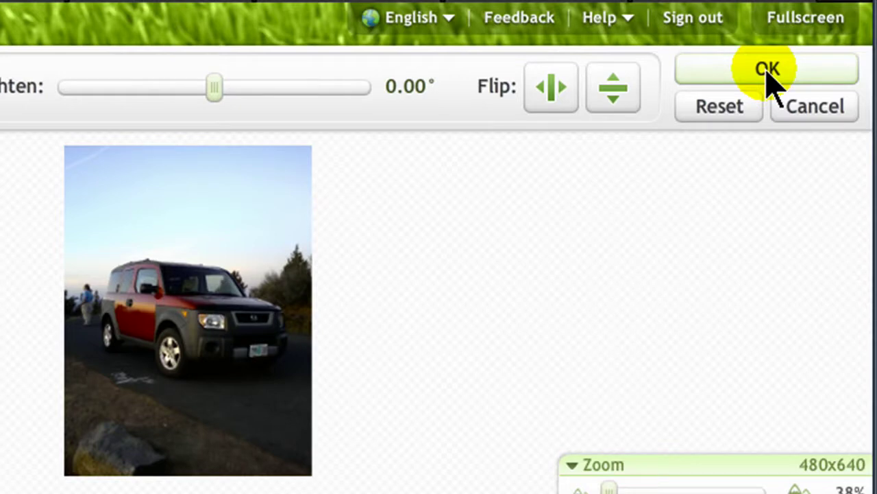
pyautogui.click(767, 69)
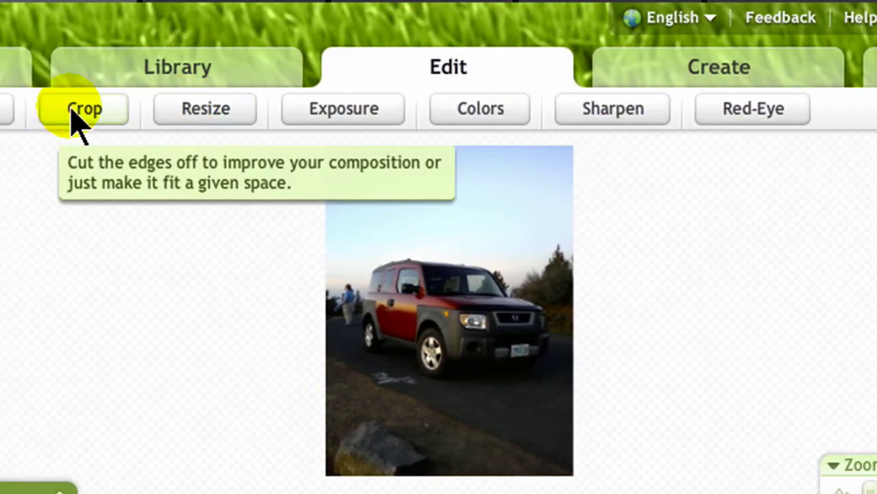
# Step: Crop closely around the car, pulling in the crop box's bottom, left and top edges
pyautogui.click(71, 110)
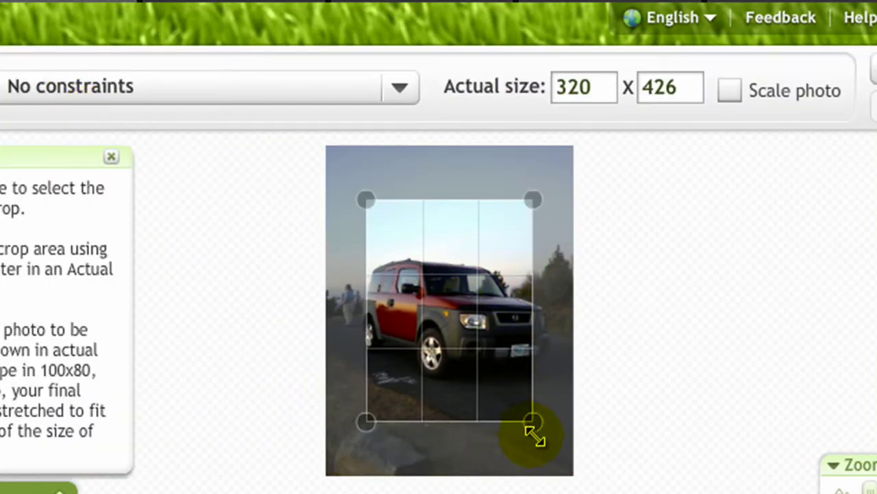
pyautogui.moveTo(535, 423); pyautogui.dragTo(552, 408)
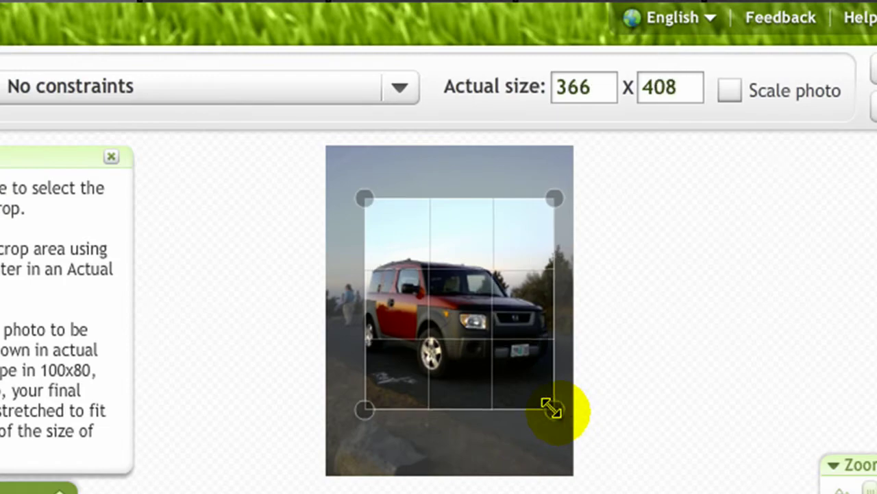
pyautogui.moveTo(367, 407); pyautogui.dragTo(360, 409)
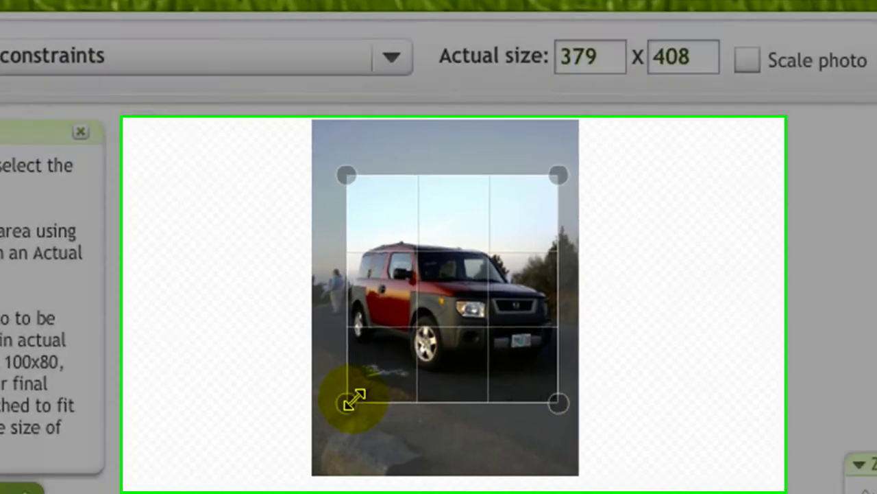
pyautogui.moveTo(555, 173); pyautogui.dragTo(553, 215)
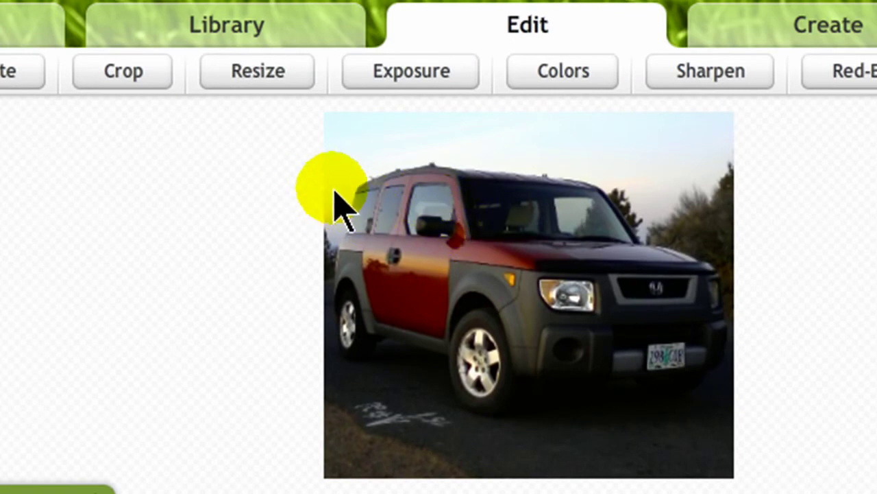
# Step: Resize the cropped photo to 120 pixels wide with proportions kept, giving 120x107
pyautogui.click(271, 72)
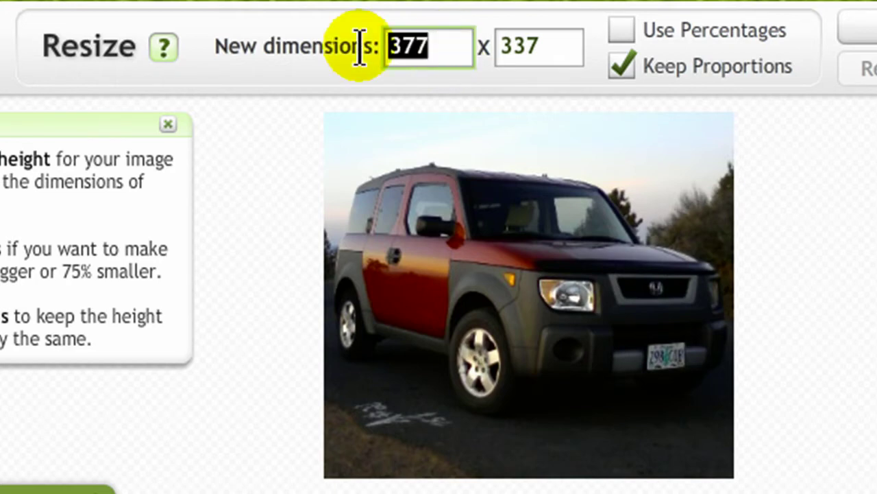
pyautogui.write('120')
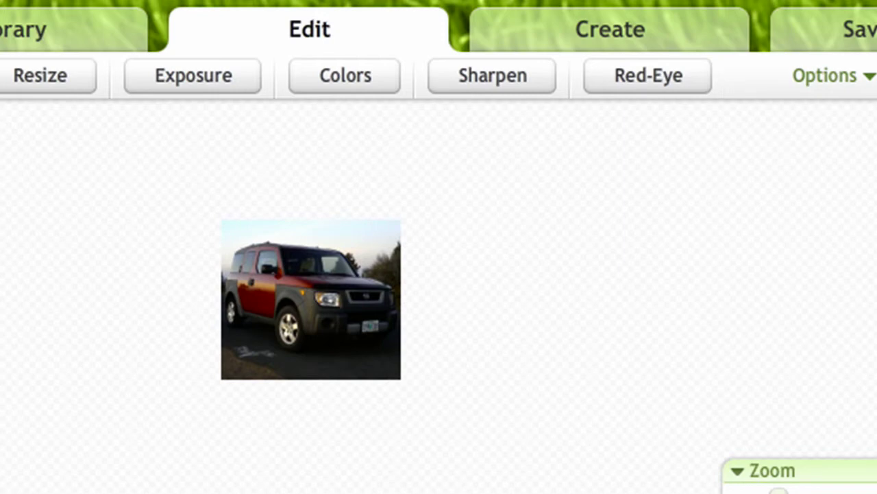
# Step: In the Create tab, preview the Black and White effect and discard it
pyautogui.click(598, 46)
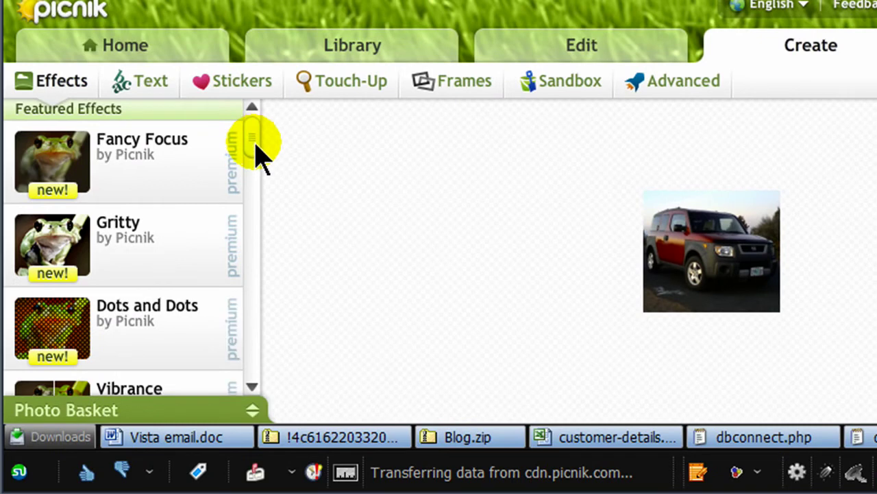
pyautogui.moveTo(253, 136); pyautogui.dragTo(253, 172)
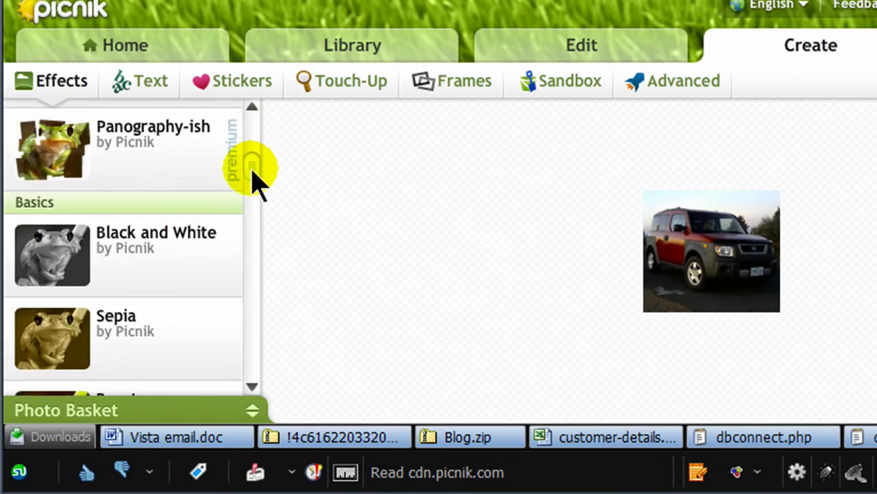
pyautogui.click(70, 253)
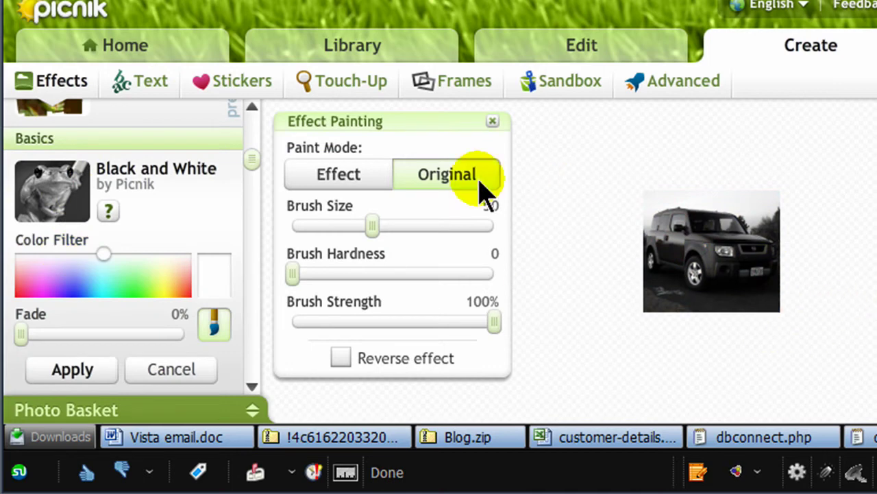
pyautogui.click(164, 370)
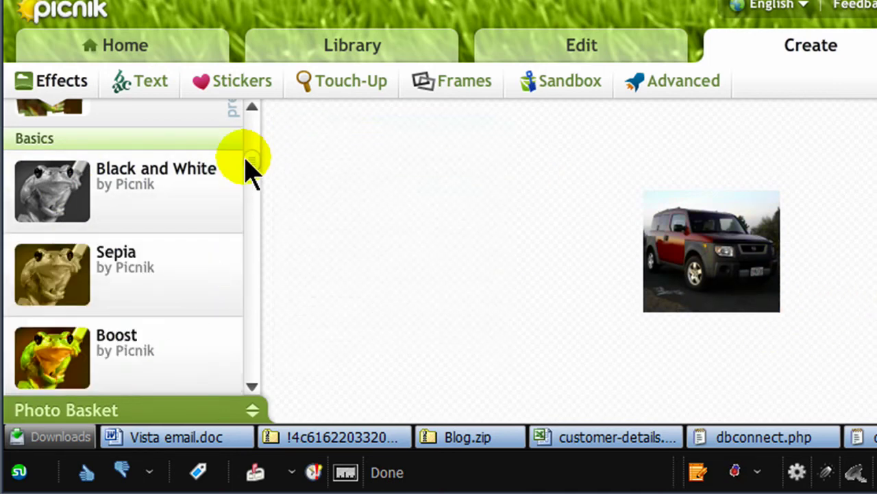
# Step: Preview the Boost effect, discard it, and scroll further down the Effects list
pyautogui.moveTo(251, 160)
pyautogui.mouseDown()
pyautogui.moveTo(250, 196)
pyautogui.moveTo(251, 181)
pyautogui.mouseUp()
pyautogui.click(73, 186)
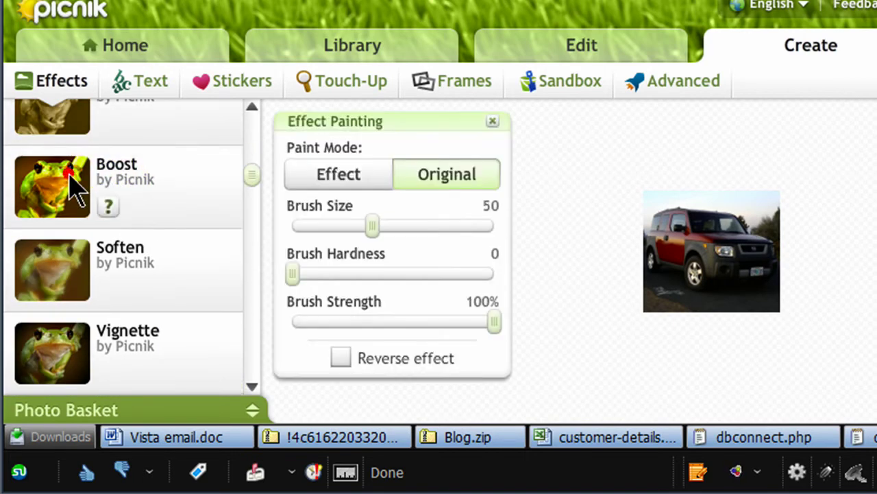
pyautogui.click(544, 199)
pyautogui.click(173, 295)
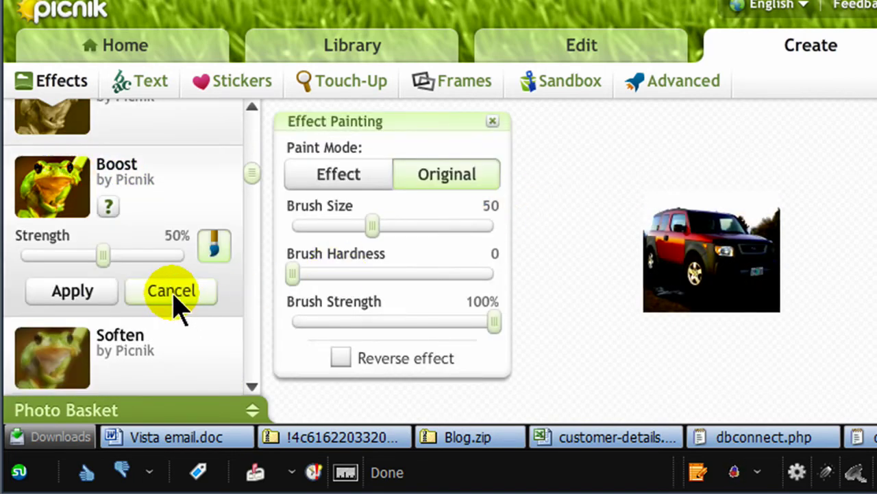
pyautogui.click(253, 175)
pyautogui.click(258, 196)
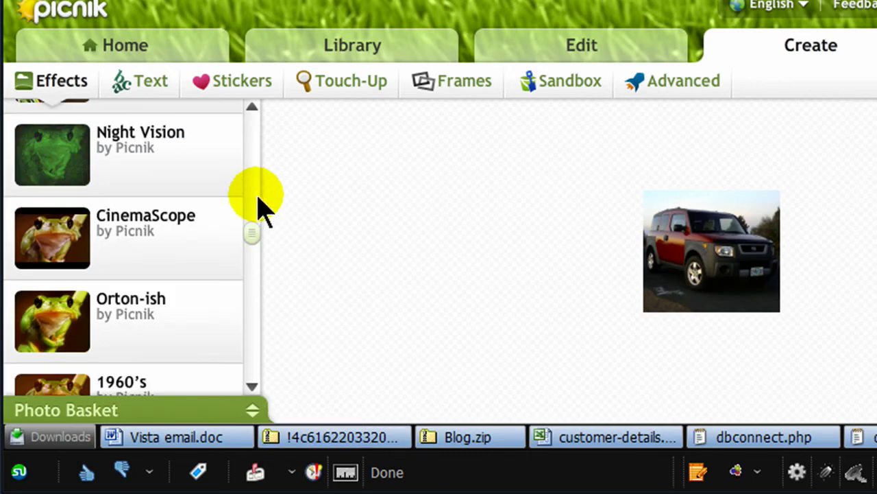
pyautogui.moveTo(251, 231); pyautogui.dragTo(251, 259)
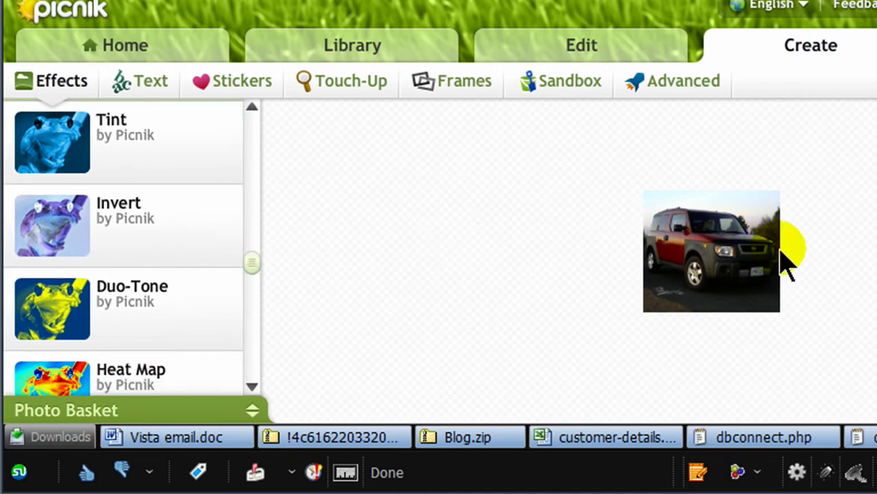
# Step: Name the thumbnail honda1-thumb on the Save to Computer page
pyautogui.click(876, 46)
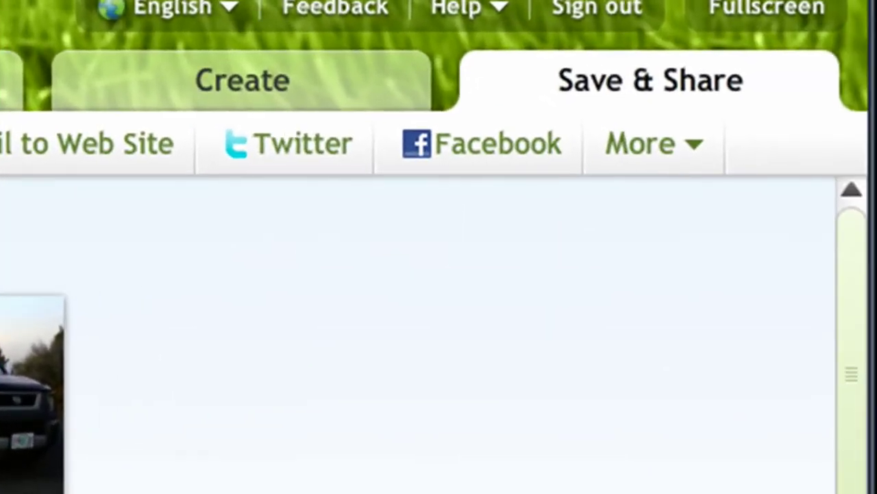
pyautogui.write('honda')
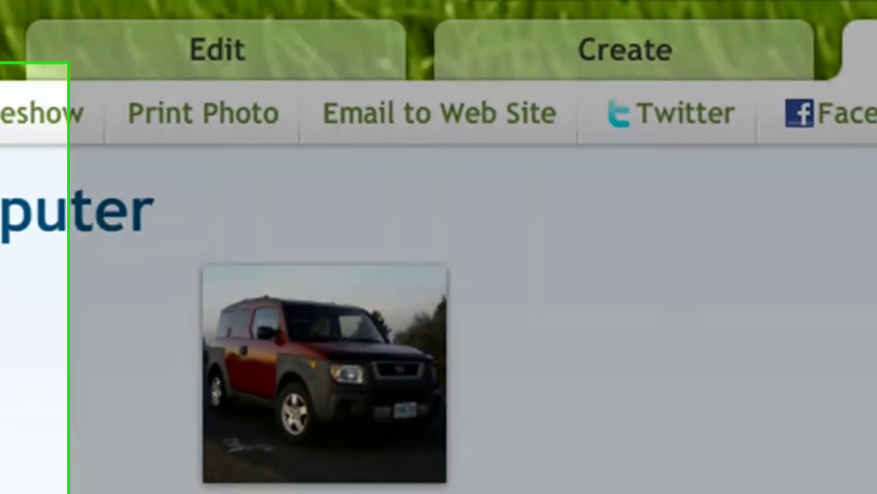
pyautogui.write('1-thumb')
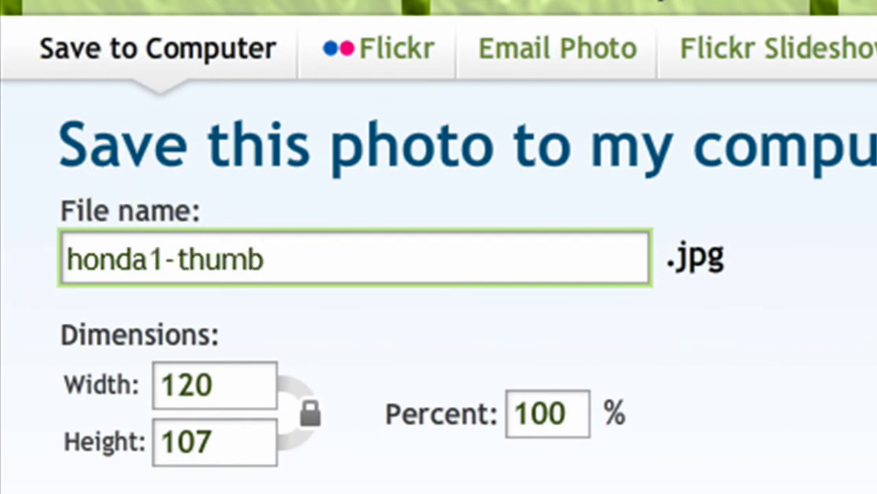
pyautogui.scroll(-3, 390, 288)
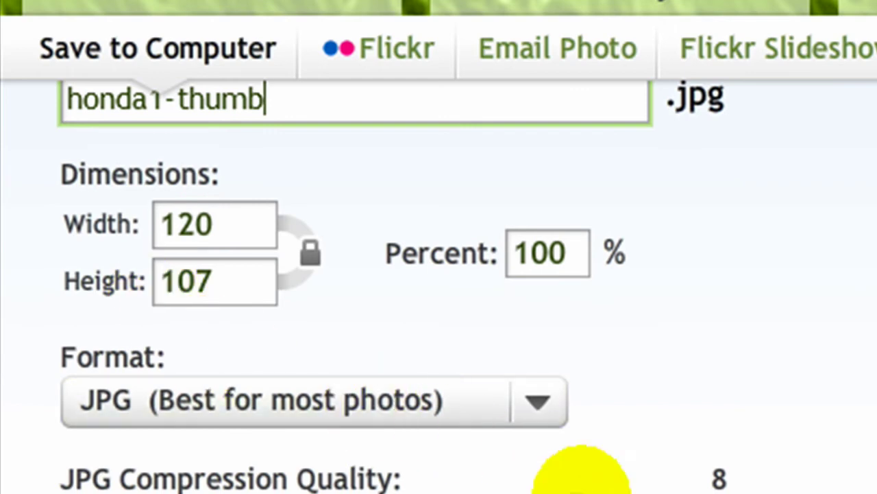
# Step: Set the JPG compression quality to 7 and start saving the photo
pyautogui.moveTo(577, 493); pyautogui.dragTo(360, 493)
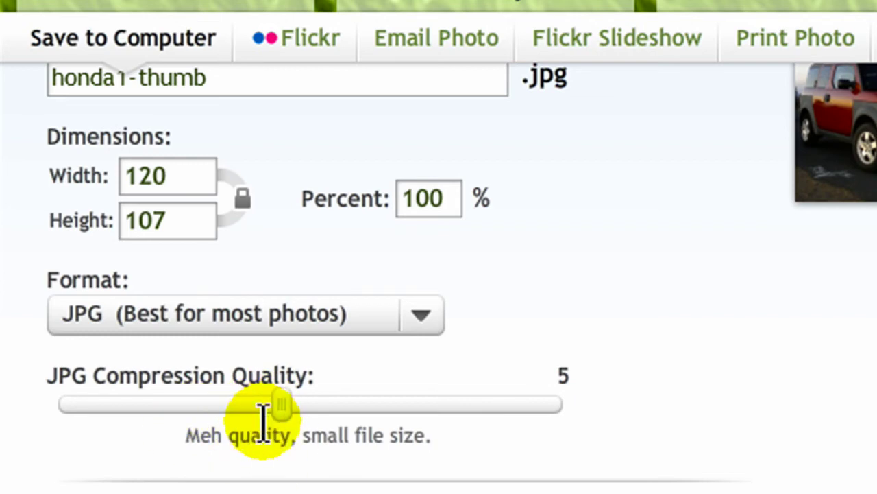
pyautogui.moveTo(282, 406); pyautogui.dragTo(559, 408)
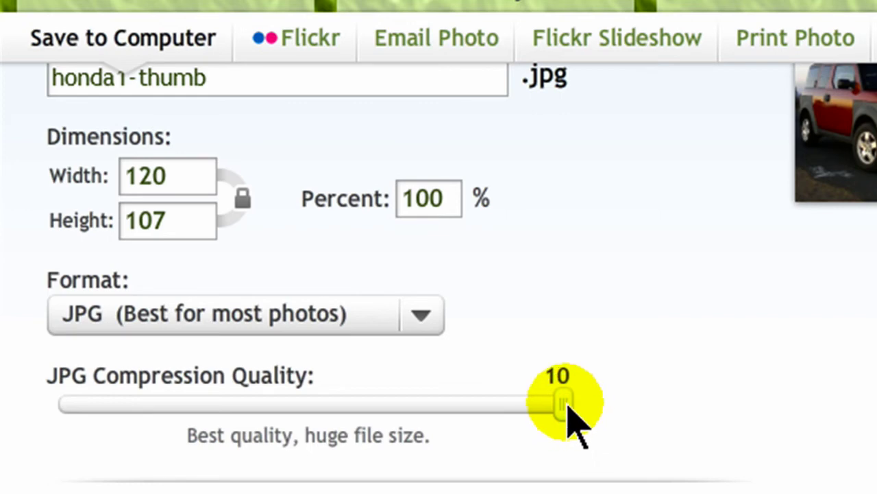
pyautogui.moveTo(570, 411); pyautogui.dragTo(402, 412)
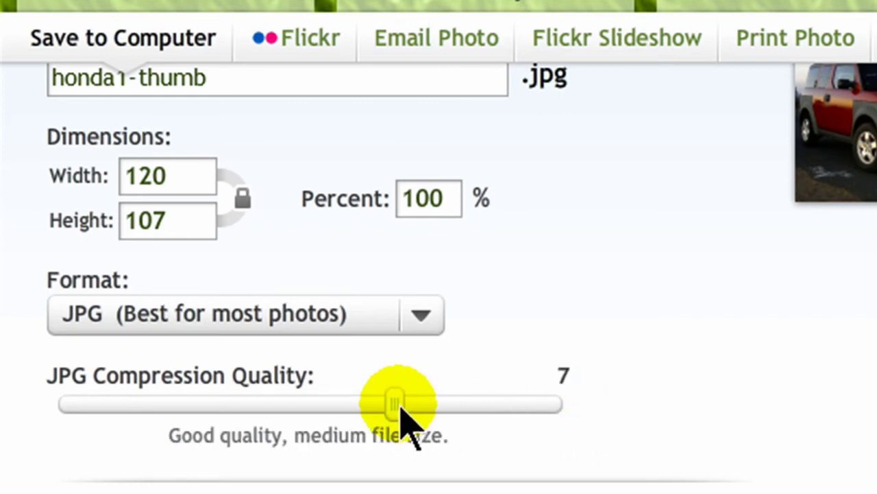
pyautogui.scroll(-2, 439, 274)
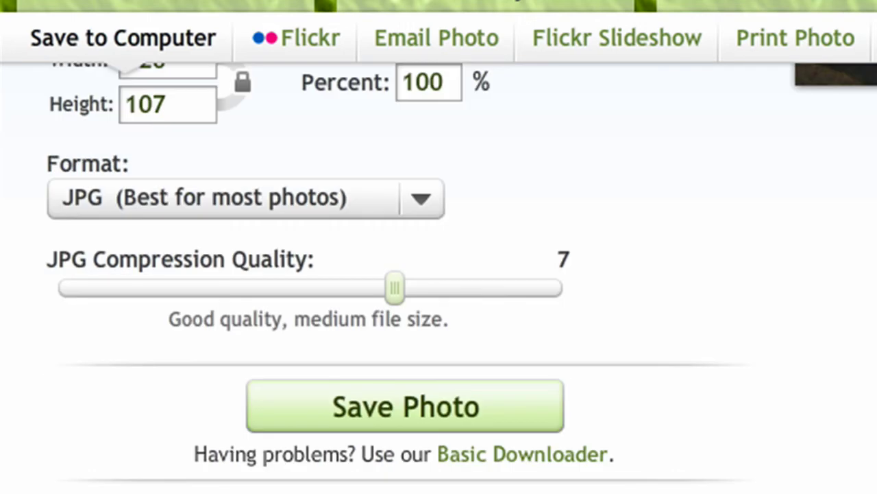
pyautogui.click(442, 406)
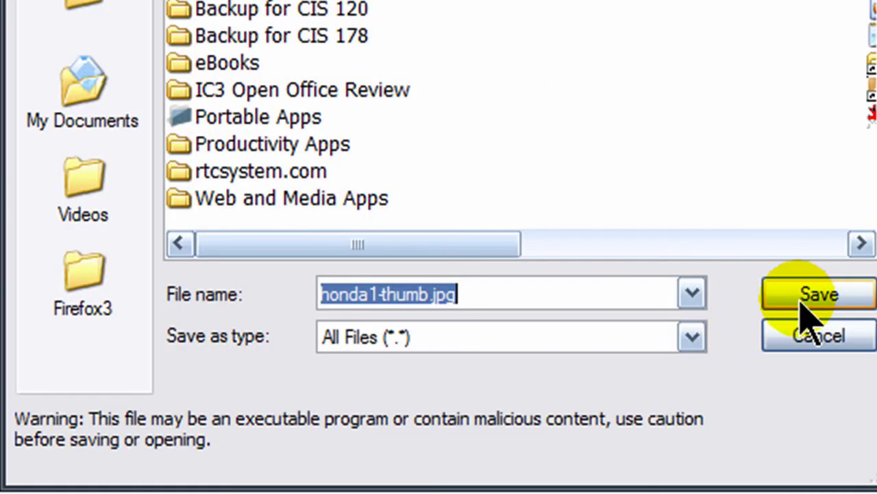
# Step: Save honda1-thumb.jpg from the Save As dialog
pyautogui.click(803, 299)
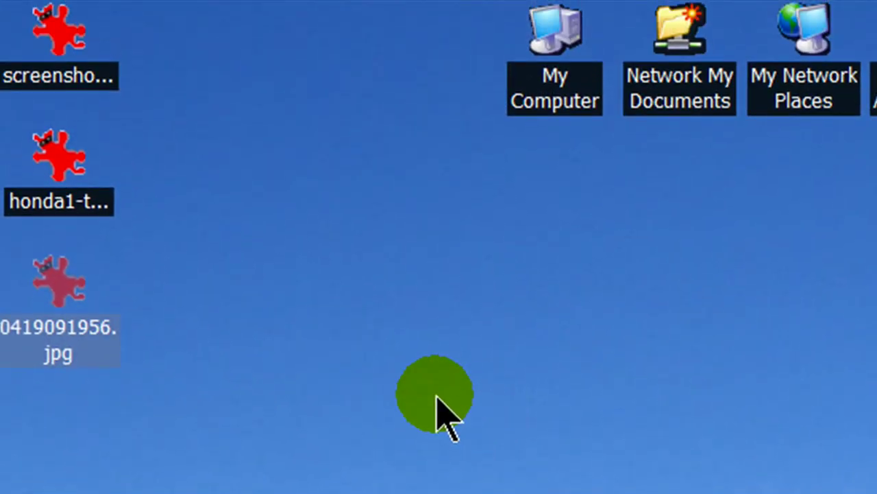
# Step: Clear the desktop selection and open the original 0419091956.jpg image
pyautogui.click(439, 405)
pyautogui.click(100, 415)
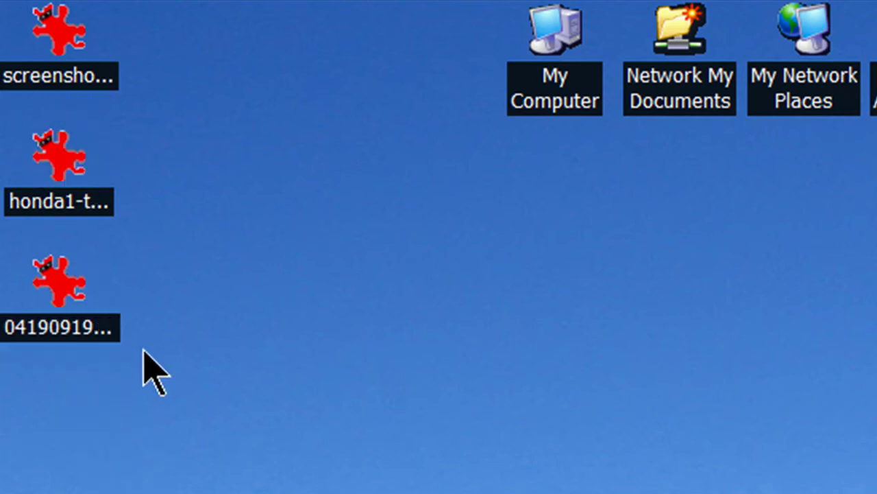
pyautogui.doubleClick(65, 309)
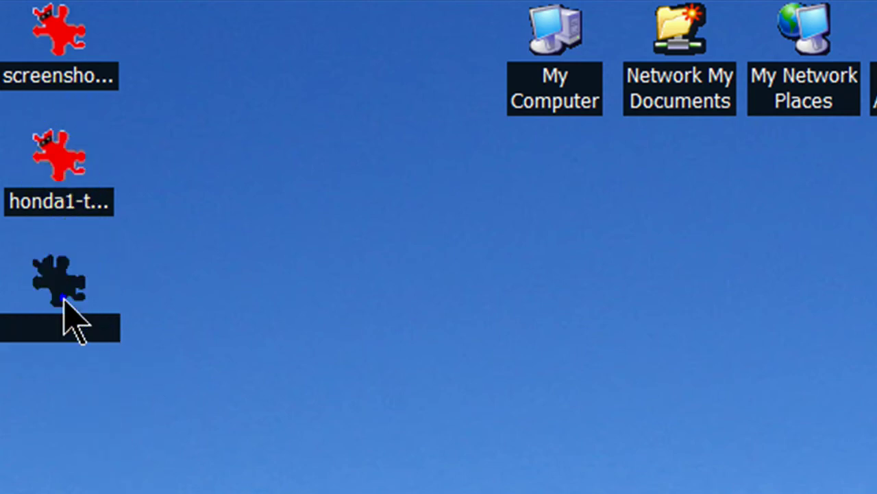